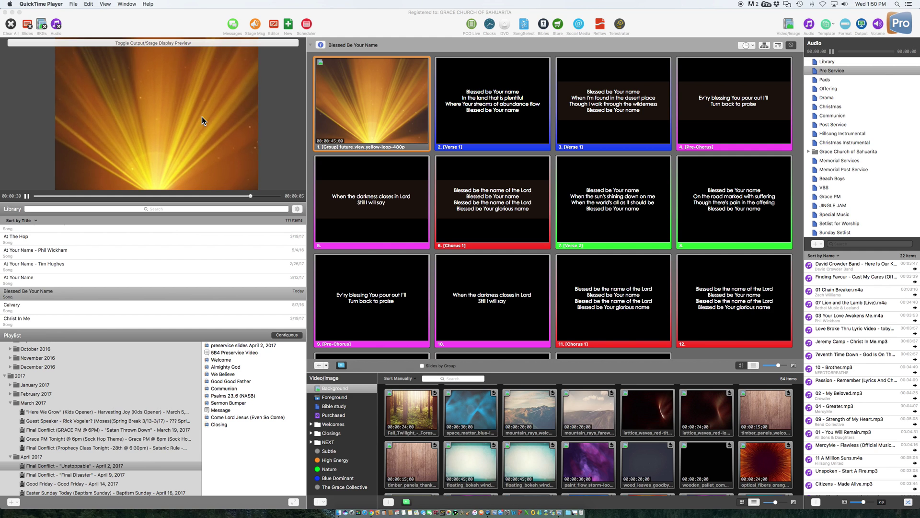
Restart the yellow background video and step through the first two Verse 1 slides
click(374, 107)
key(Right)
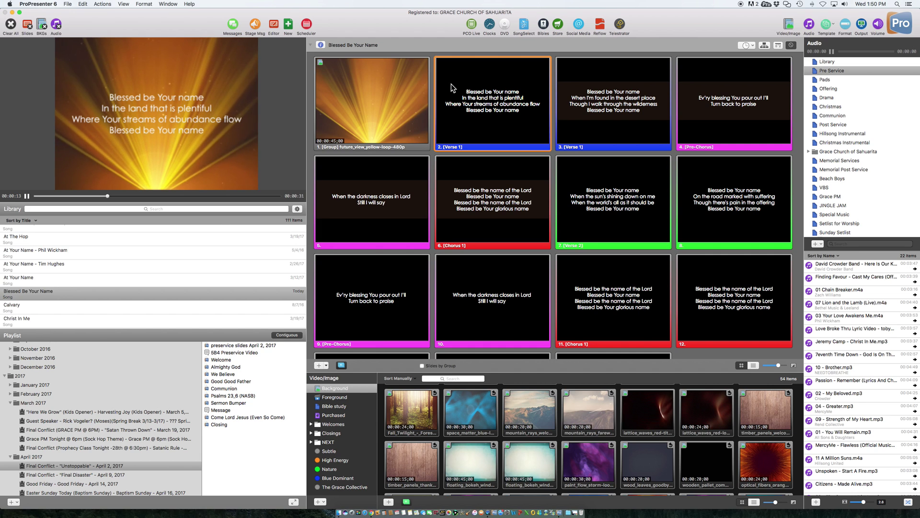
key(Right)
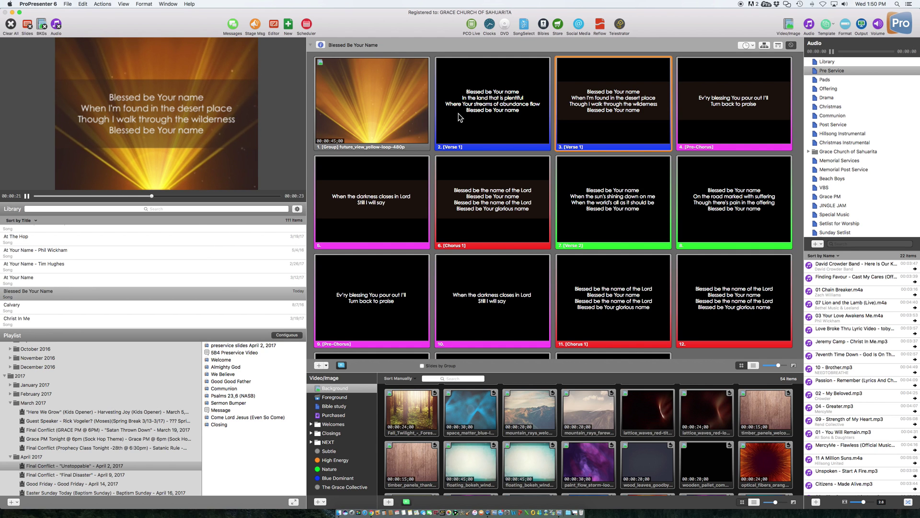
Show the Verse 2 lyrics over the background and open that slide in the editor
click(391, 102)
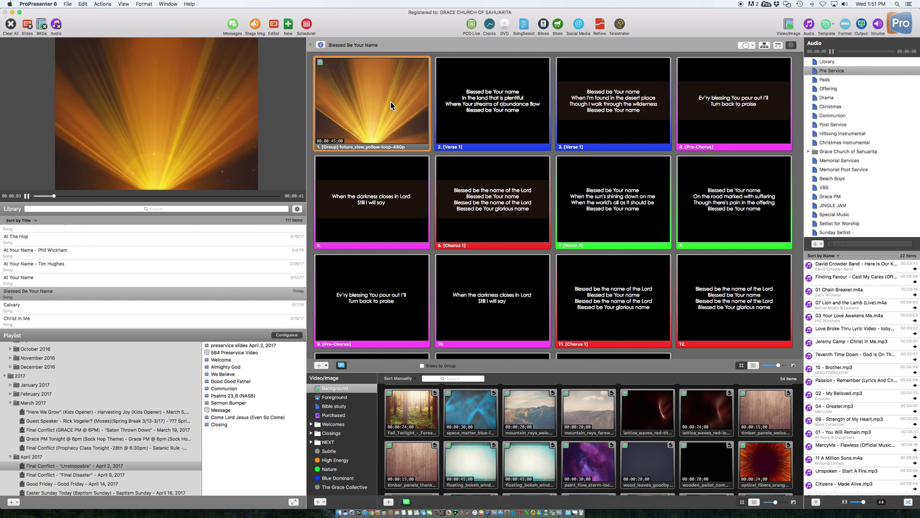
click(602, 198)
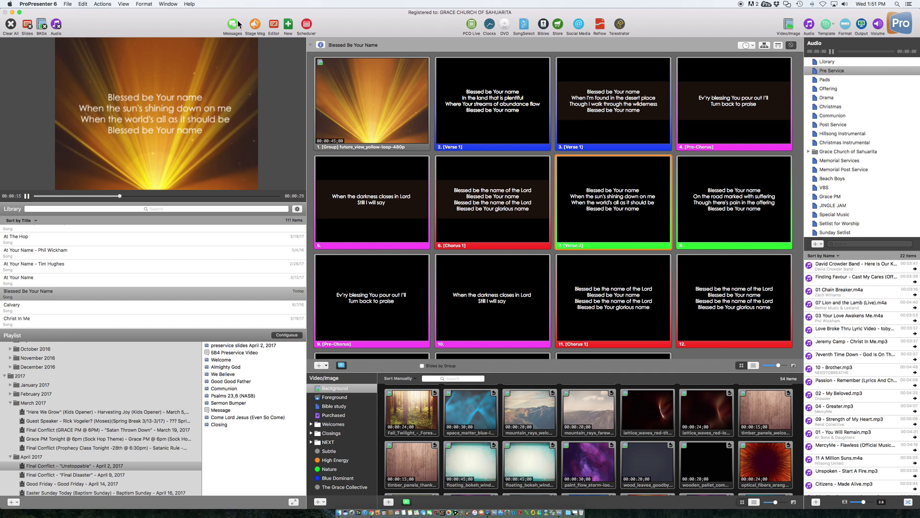
click(272, 25)
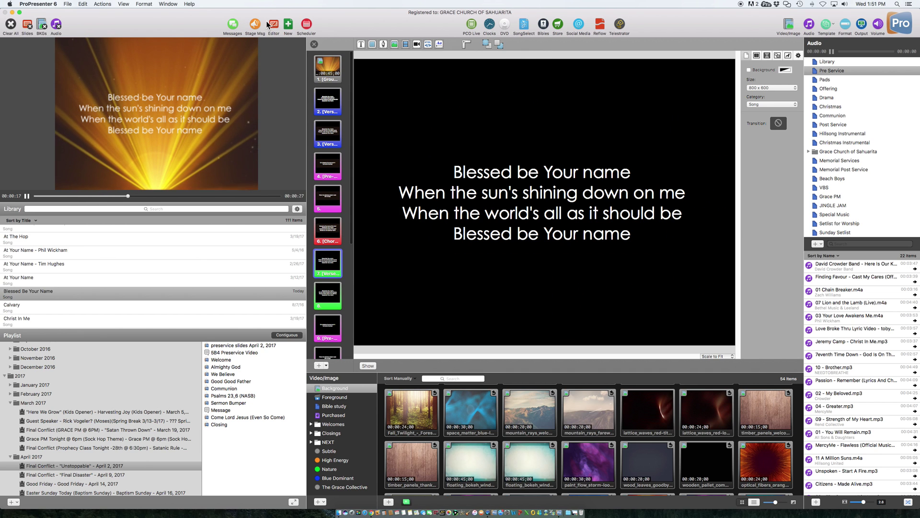
Insert a rectangle spanning the full slide width around the lyrics and set it to 48% opacity
click(371, 44)
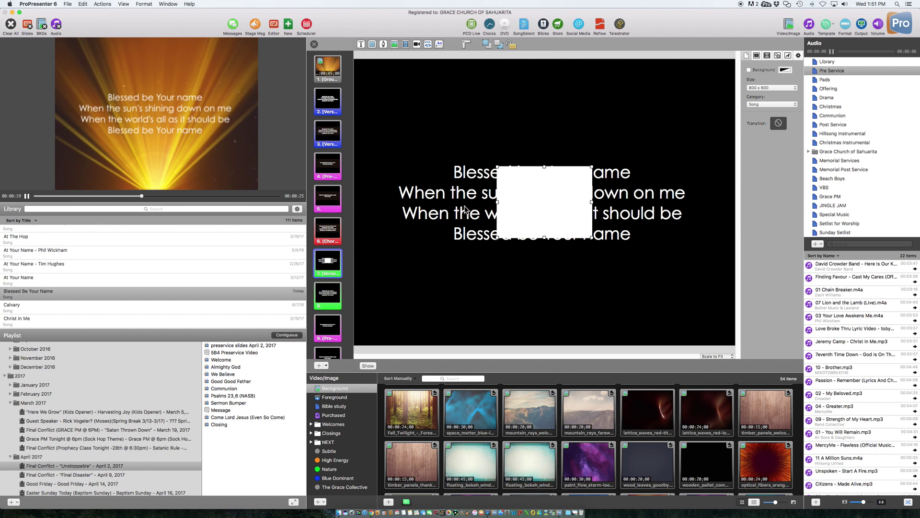
drag(497, 171, 352, 132)
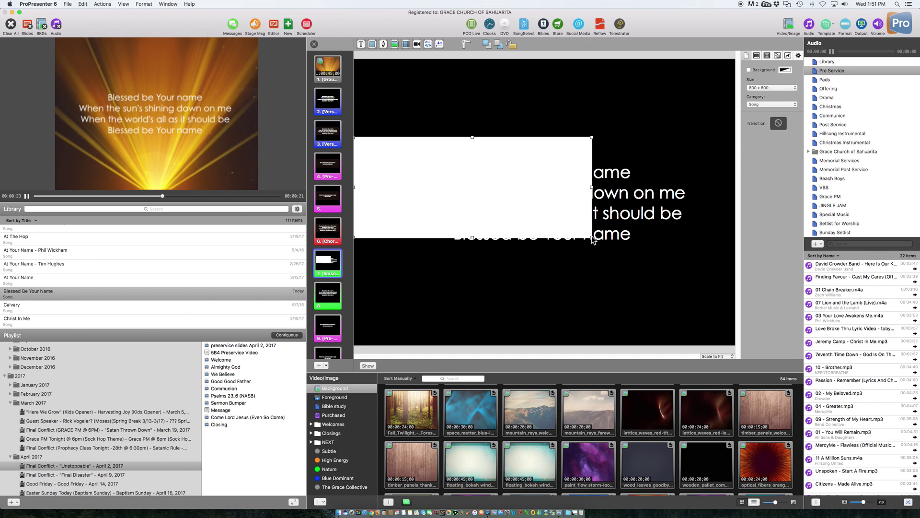
drag(593, 240, 740, 268)
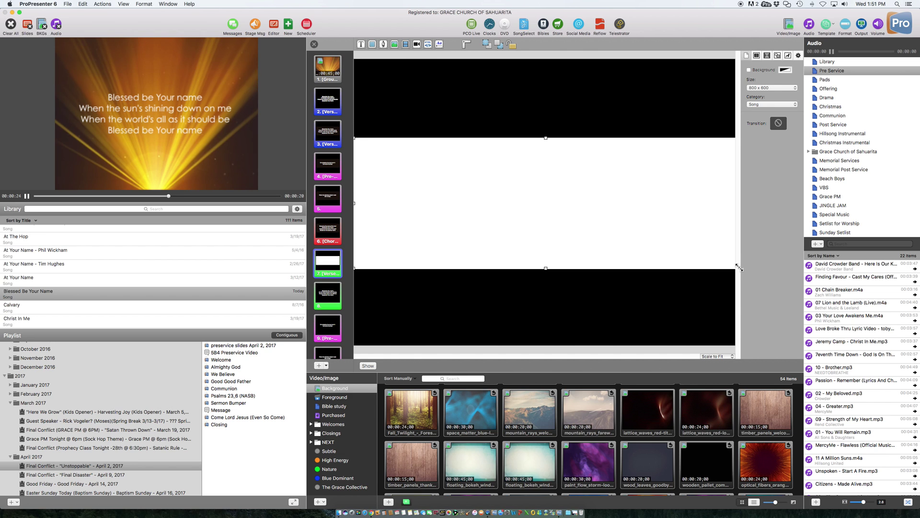
drag(574, 203, 572, 196)
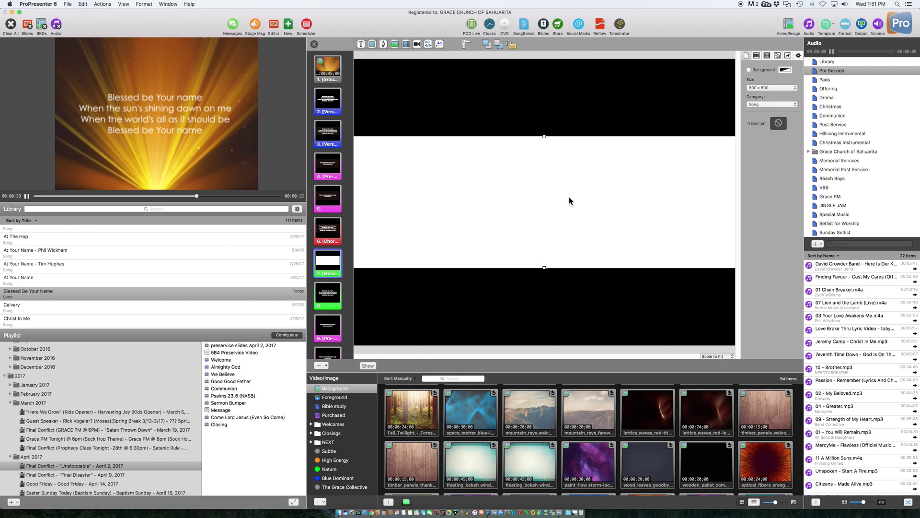
click(777, 56)
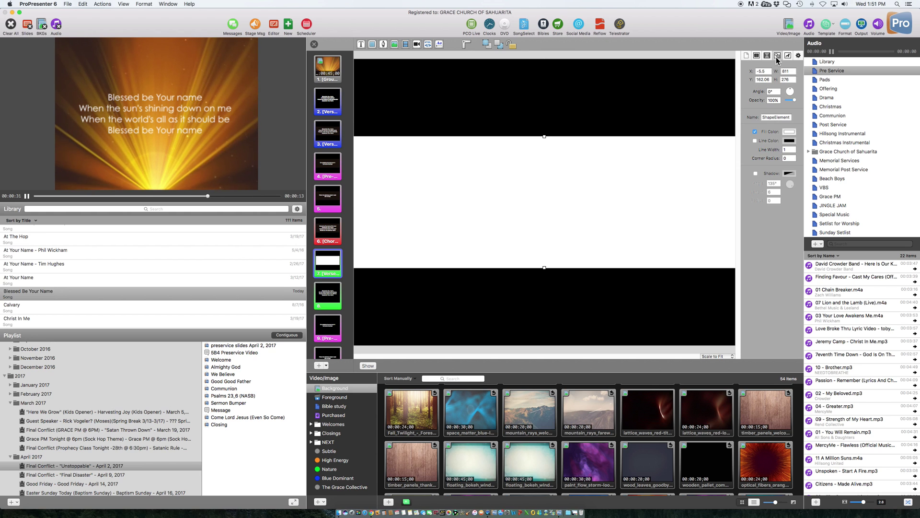
drag(794, 103, 790, 103)
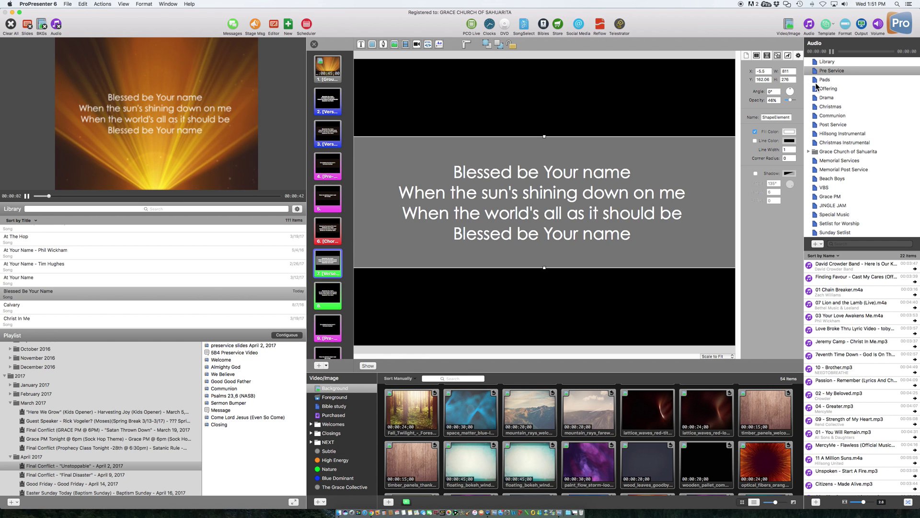
Fill the band with dark brown sampled from the background video using the Colors eyedropper
click(788, 132)
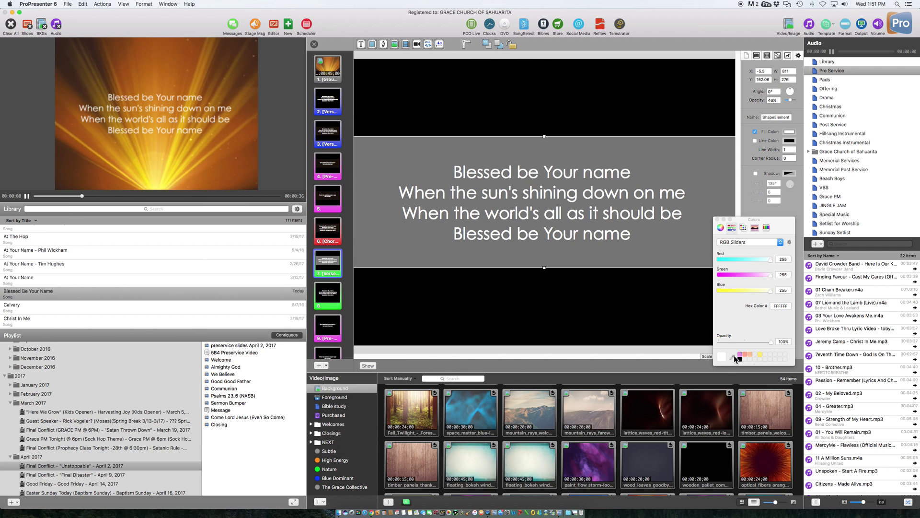
click(720, 228)
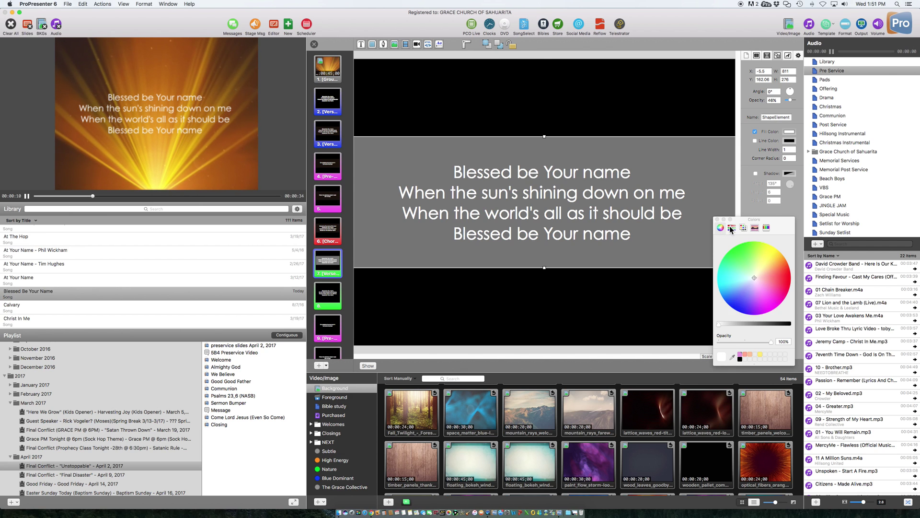
click(732, 228)
click(744, 227)
click(755, 228)
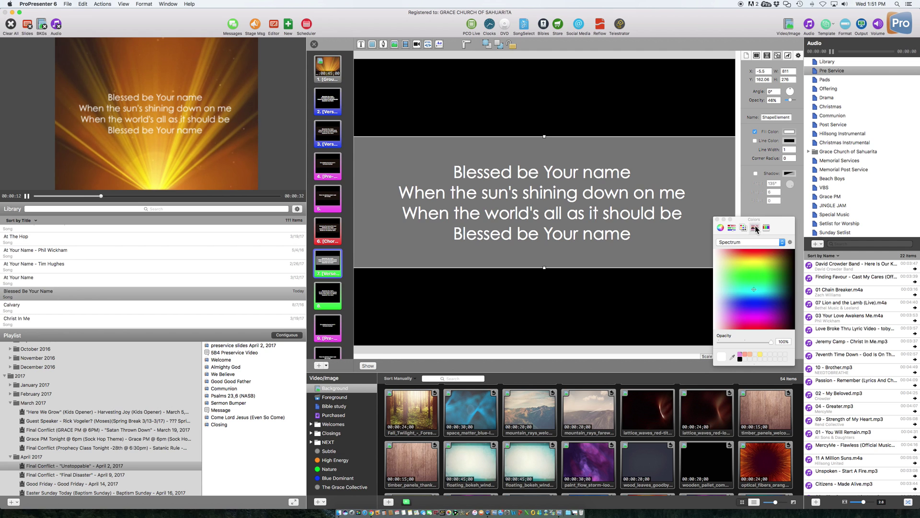
click(721, 228)
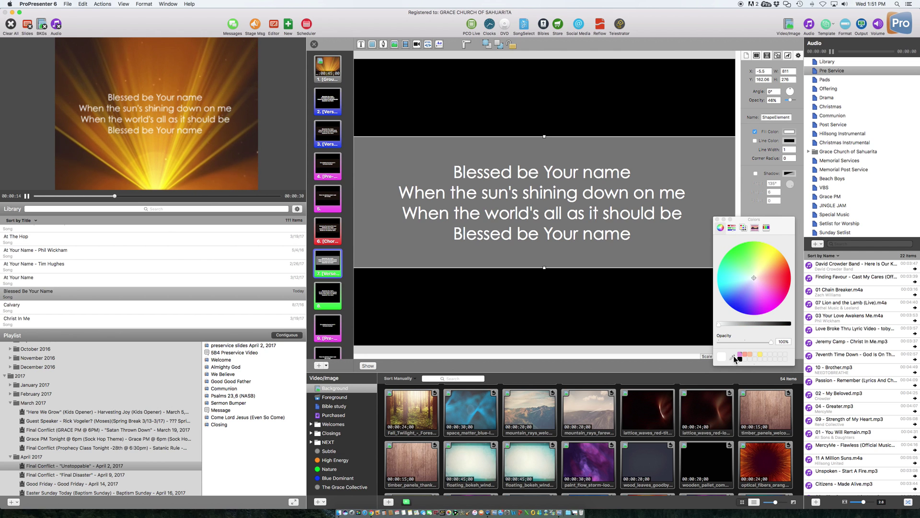
click(732, 356)
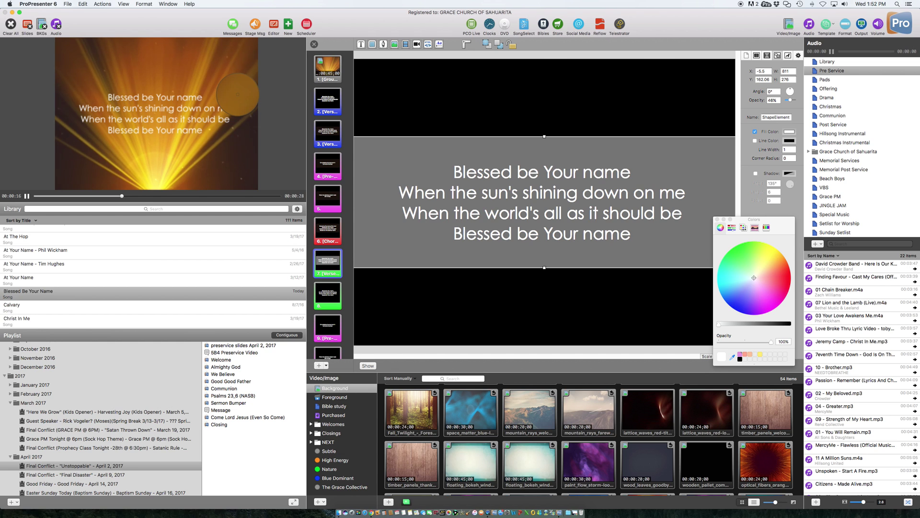
click(239, 96)
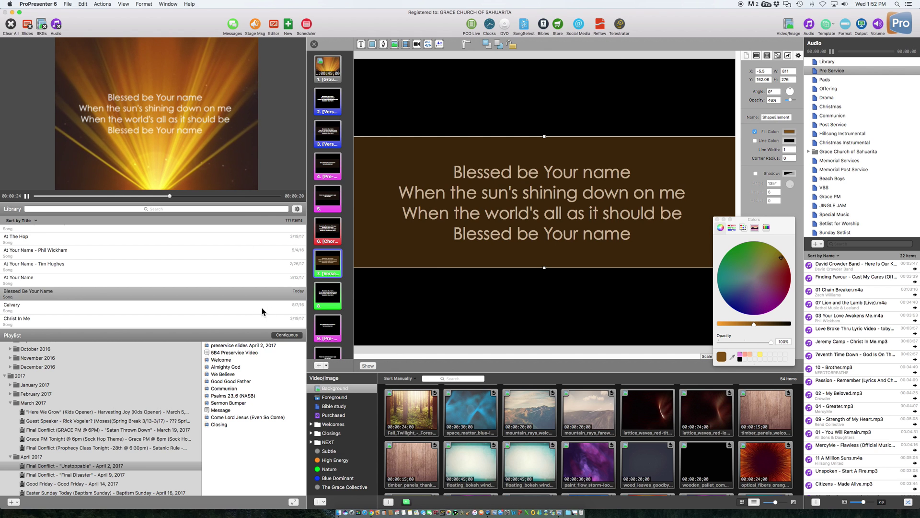
click(717, 219)
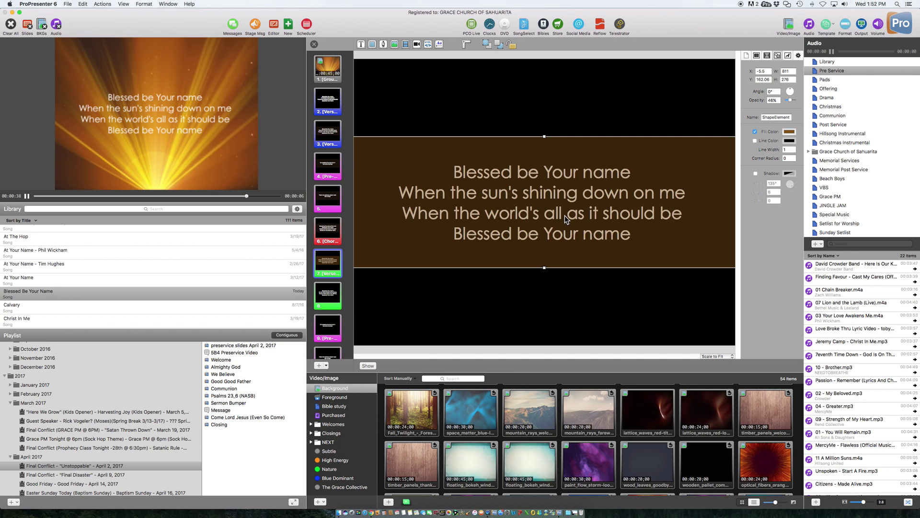
Send the brown band to the back so the lyrics show white, then close the editor
click(498, 45)
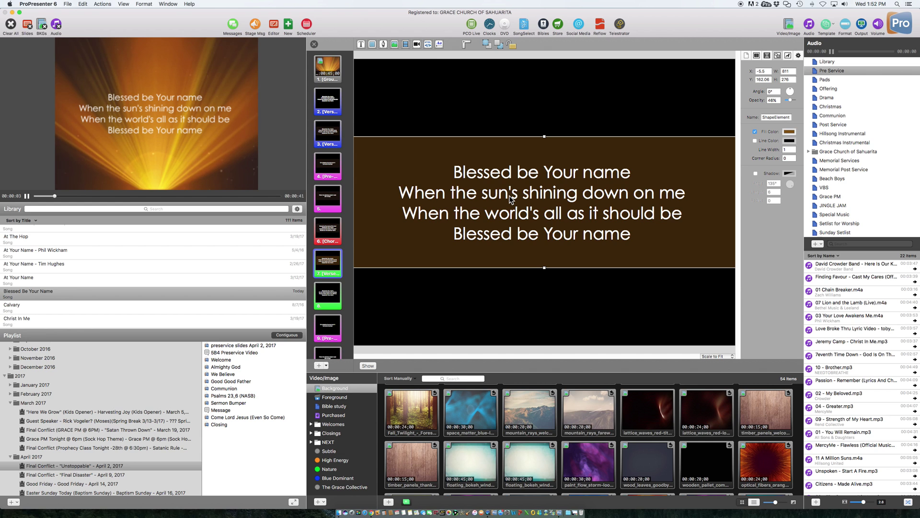
click(314, 44)
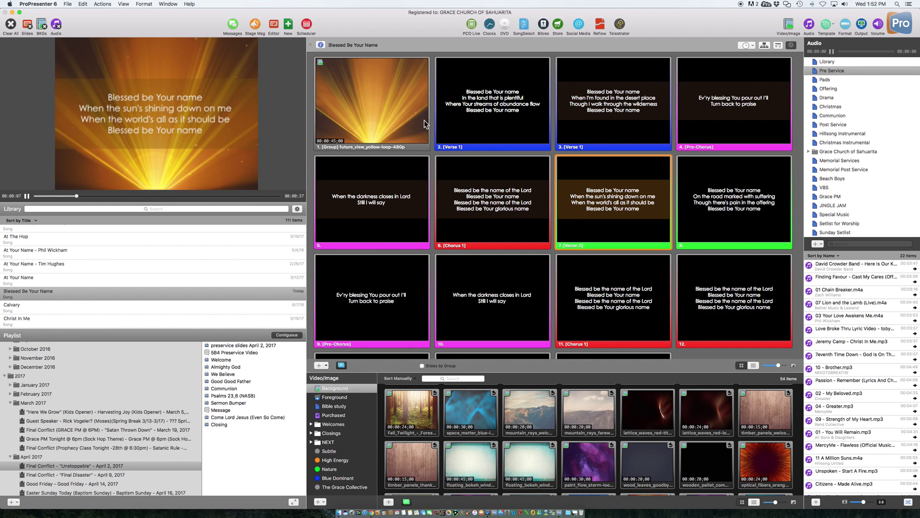
Restart the background video and step the output forward to the Verse 2 slide
click(383, 114)
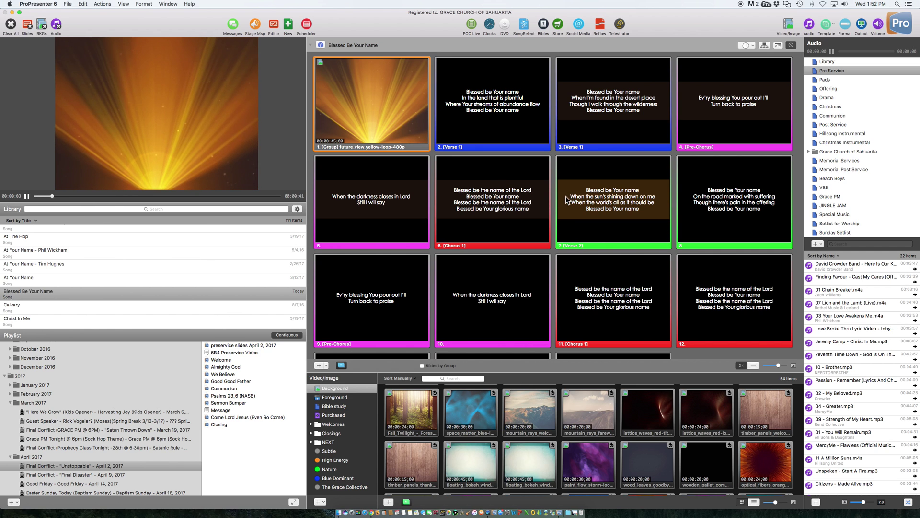
key(Right)
key(Right)
key(Right)
key(Right)
key(Right)
key(Right)
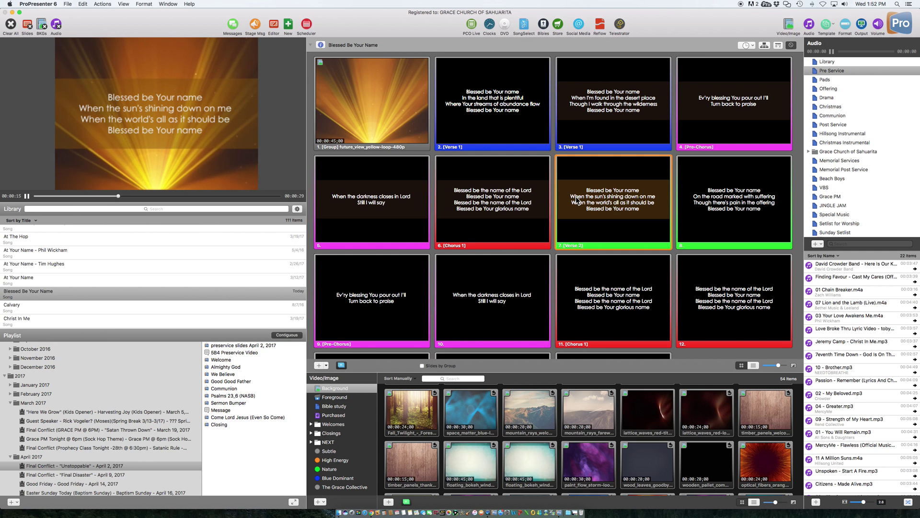
right_click(577, 201)
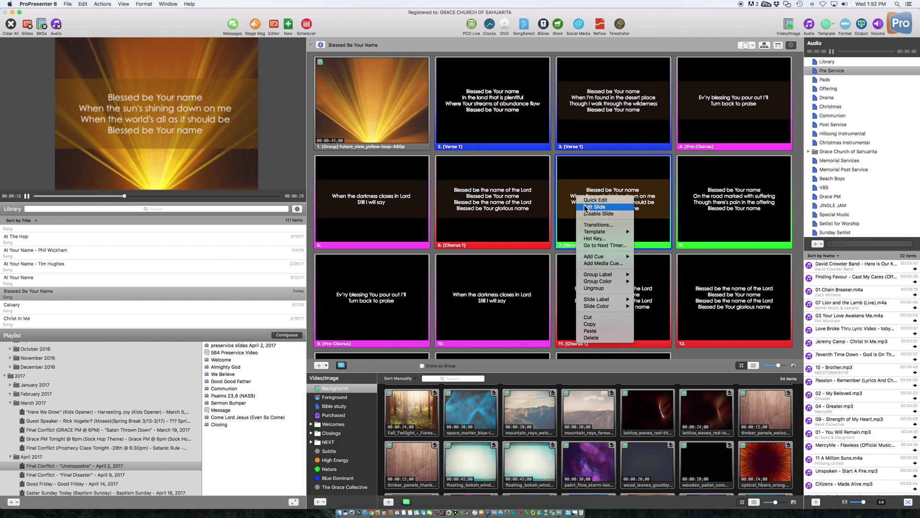
click(718, 198)
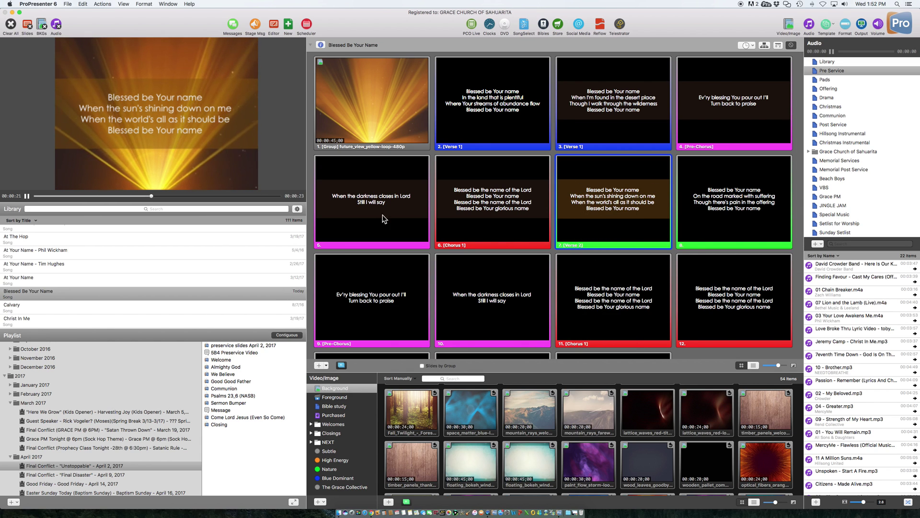
Open the Verse 2 slide in the editor and select its brown band
scroll(527, 268, down, 3)
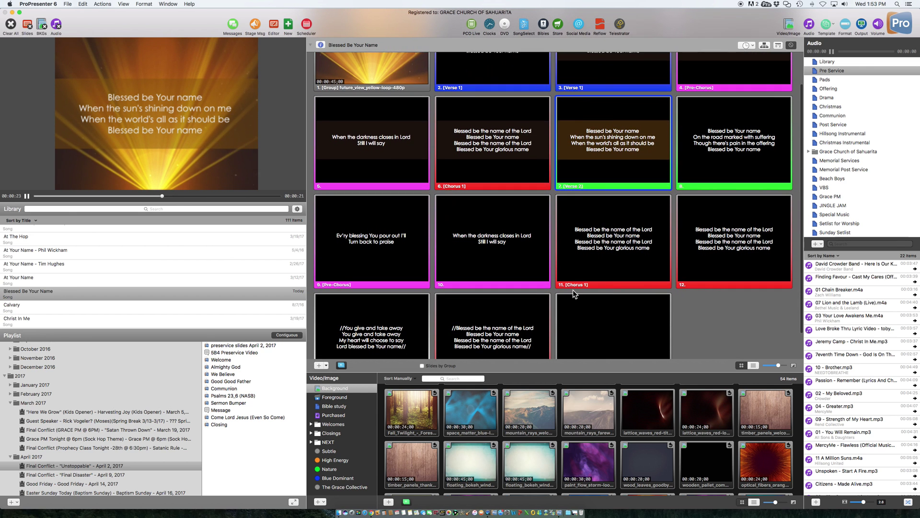
scroll(633, 148, up, 1)
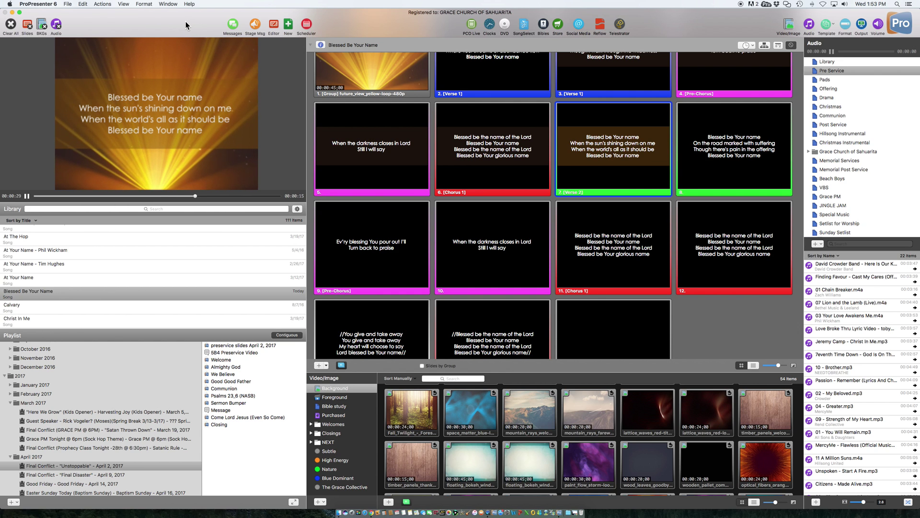
click(272, 25)
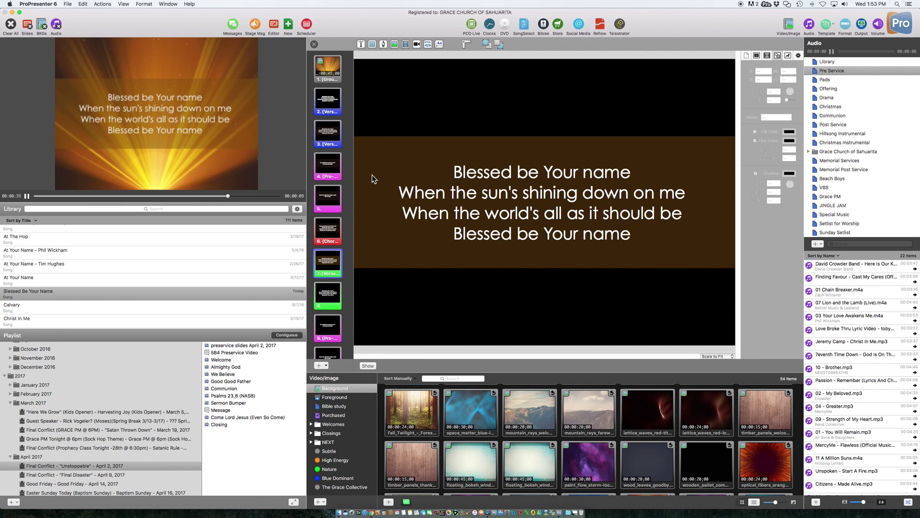
click(373, 161)
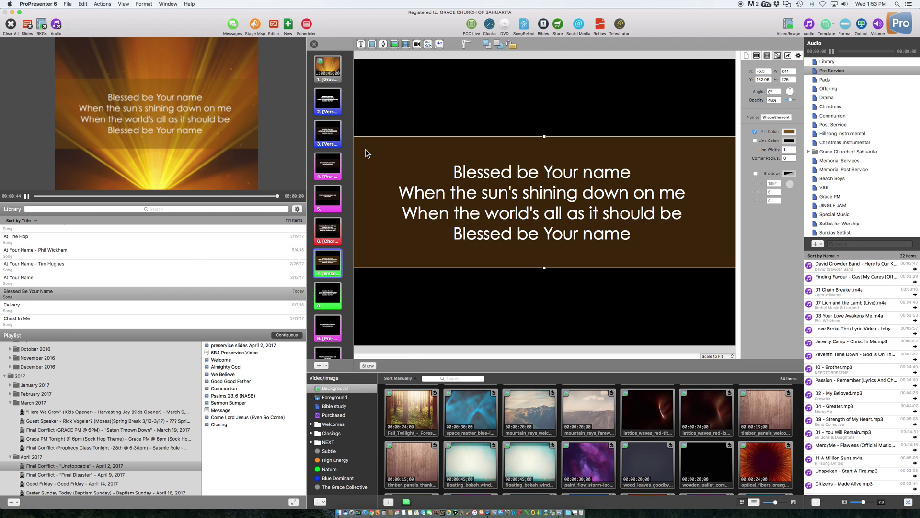
Paste the brown band onto slide 8 and send it behind the lyrics
scroll(327, 256, down, 3)
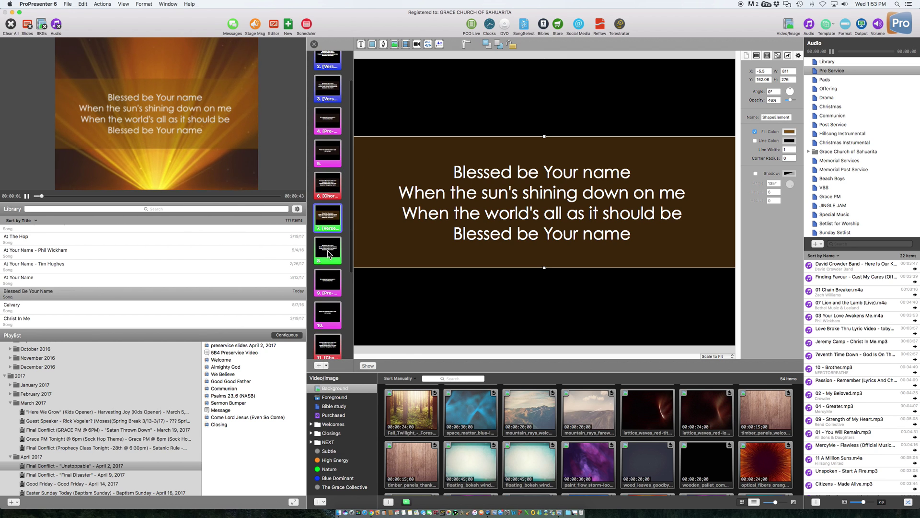
click(329, 251)
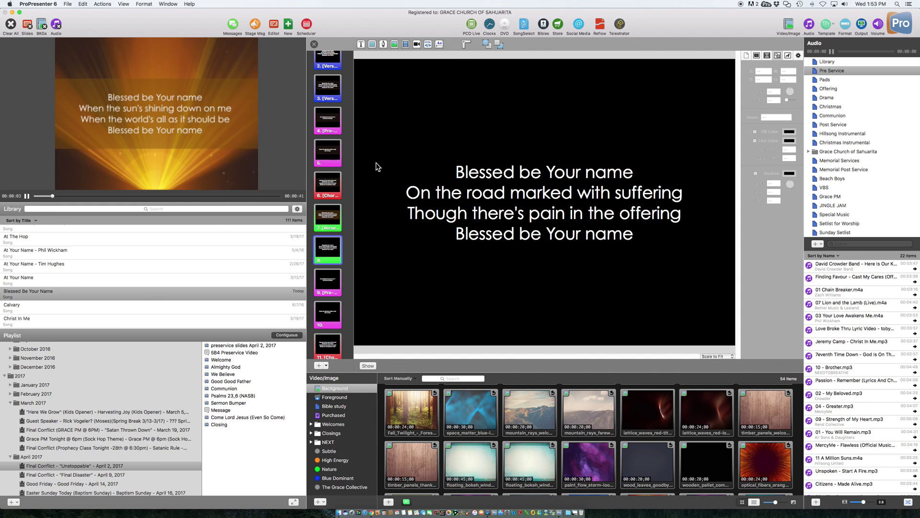
click(397, 169)
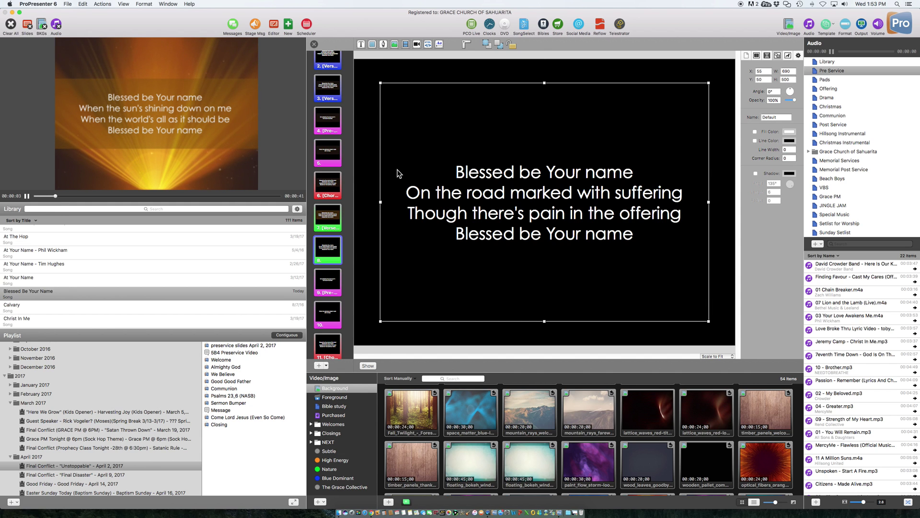
click(362, 175)
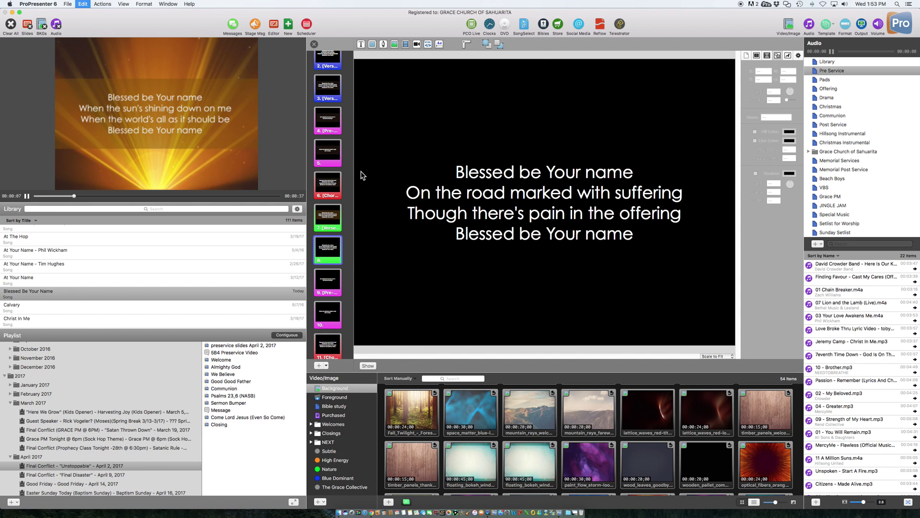
key(super+v)
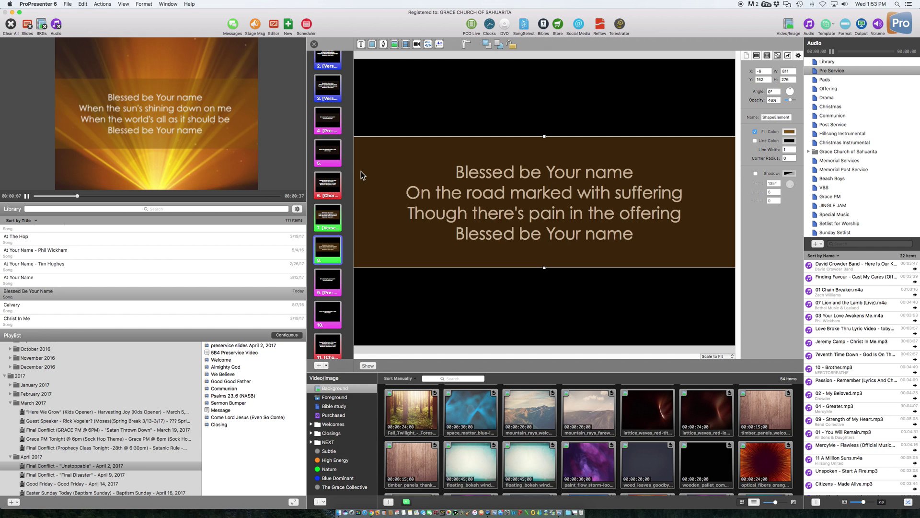
click(498, 45)
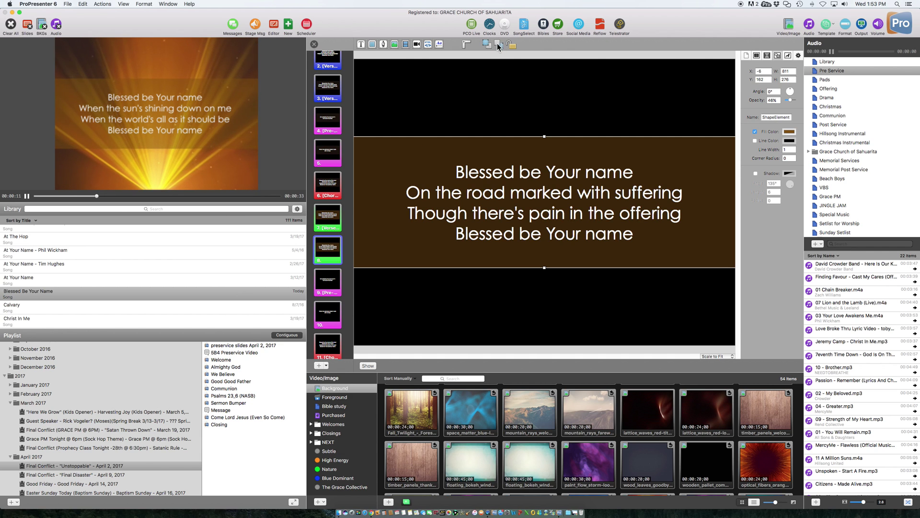
click(314, 44)
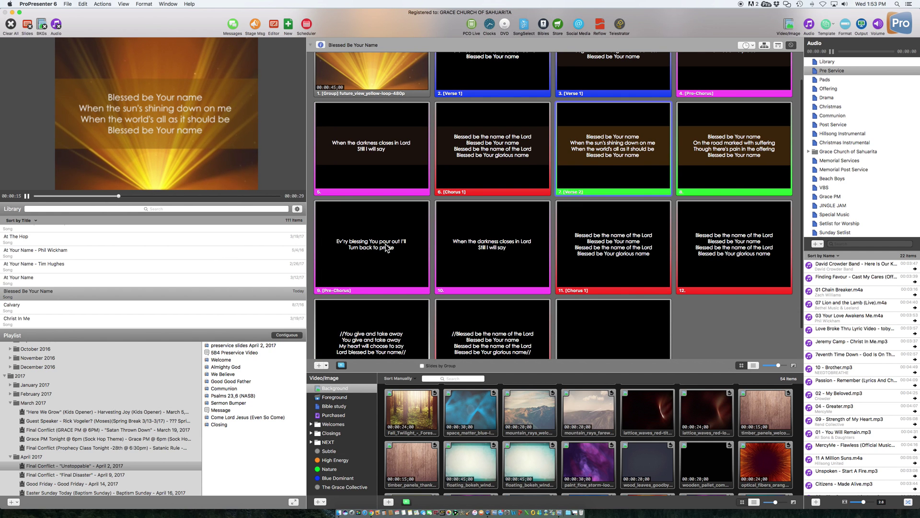
Preview the pre-chorus and chorus slides 9 through 13 on the output
click(419, 247)
click(544, 248)
click(579, 246)
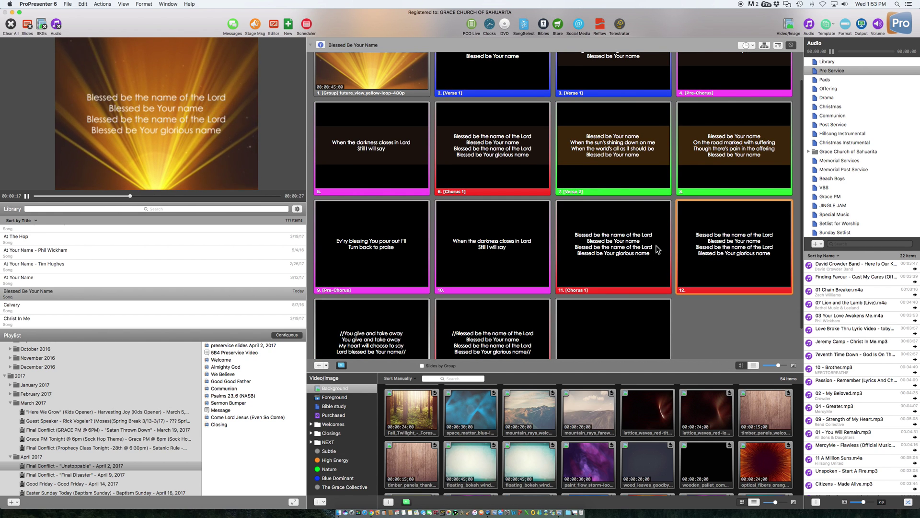
click(389, 246)
click(494, 247)
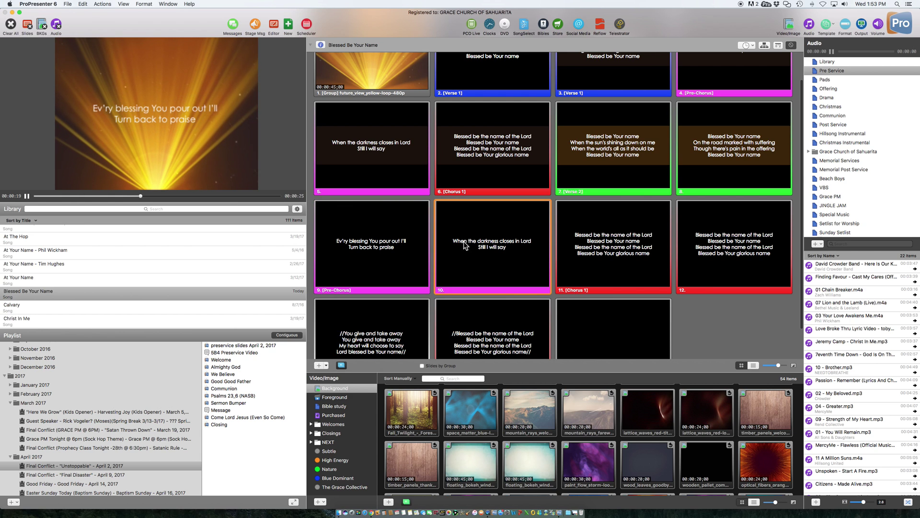
click(614, 245)
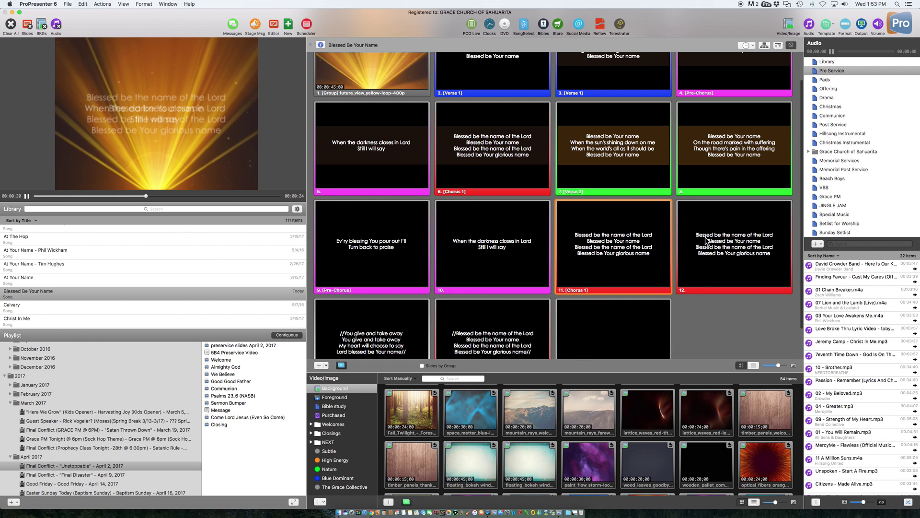
click(695, 247)
click(415, 330)
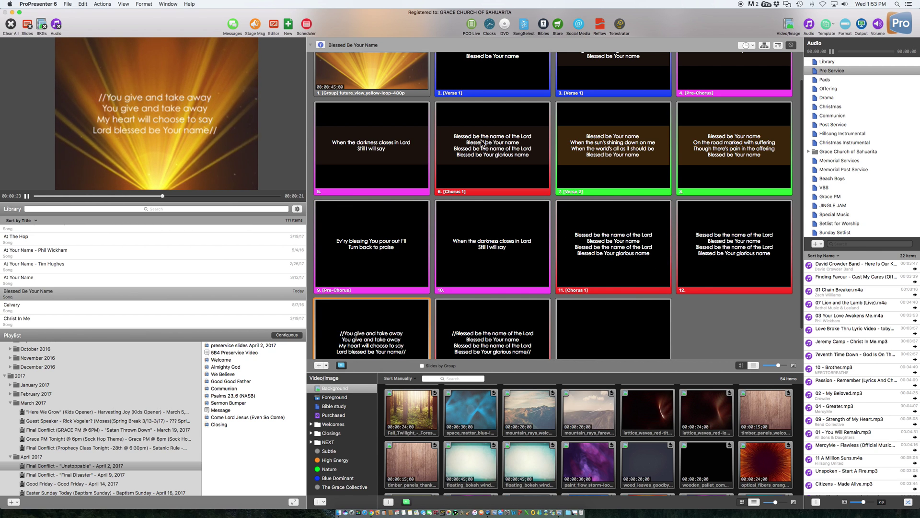
Put Verse 2 back on the output and switch the background to the teal bokeh loop
scroll(587, 160, up, 1)
scroll(587, 160, up, 1)
click(599, 161)
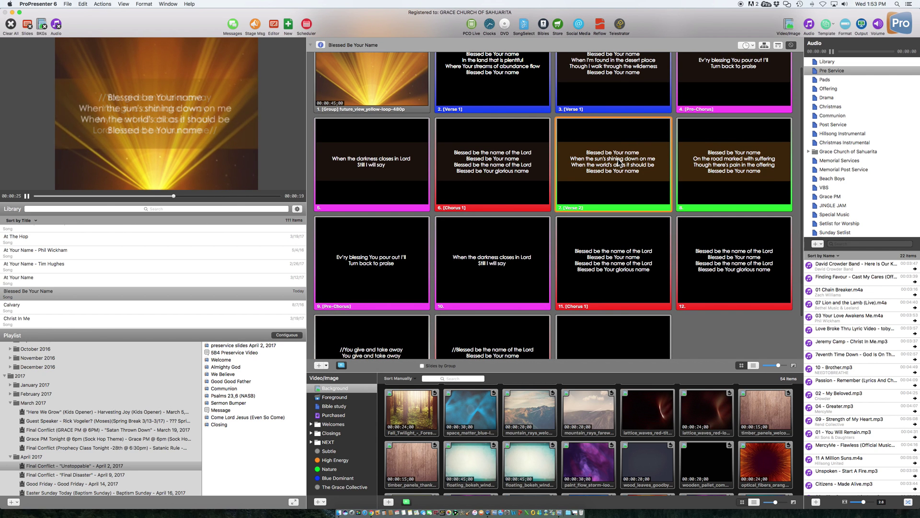
mouse_move(254, 75)
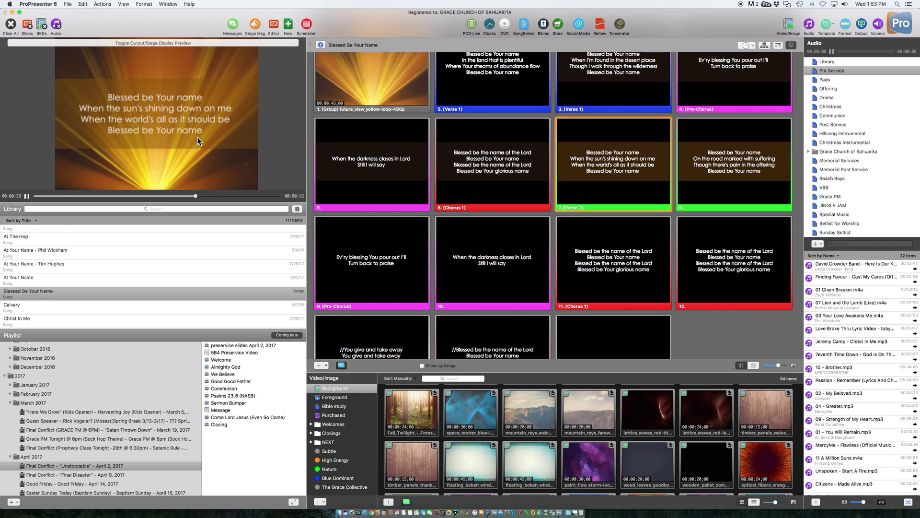
click(513, 461)
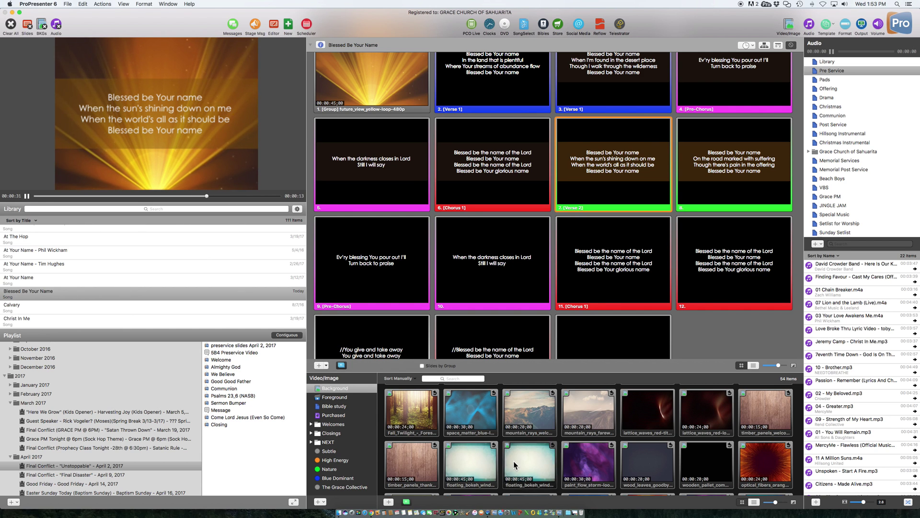